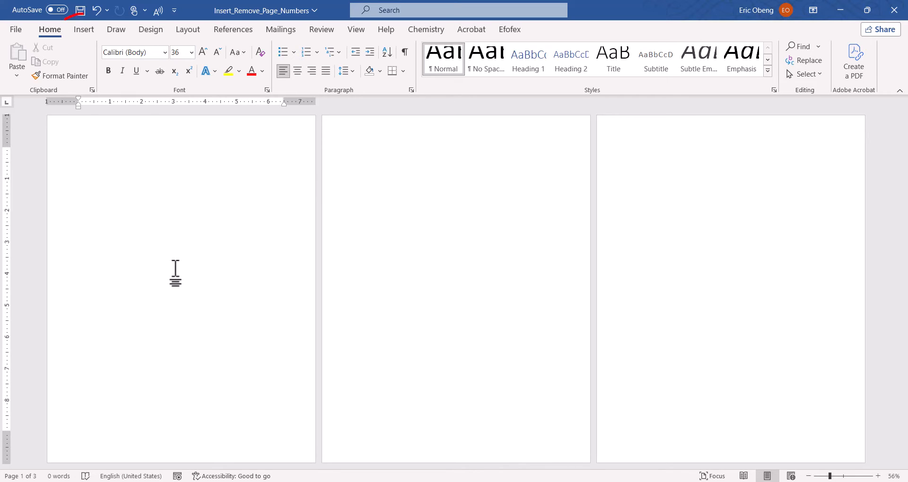
pyautogui.click(86, 34)
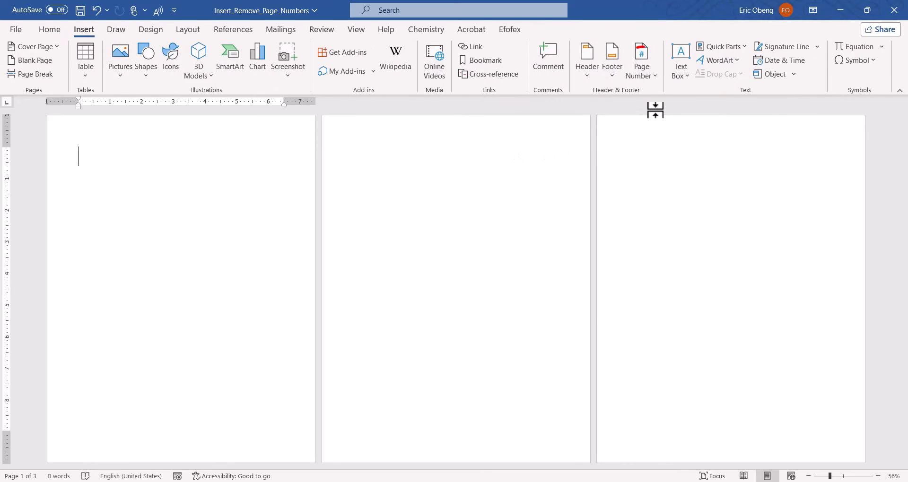
pyautogui.click(654, 78)
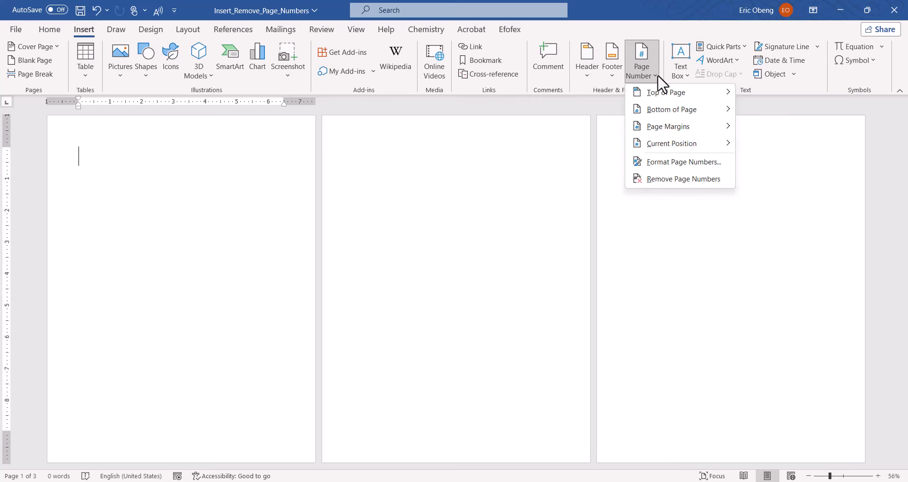
pyautogui.click(435, 300)
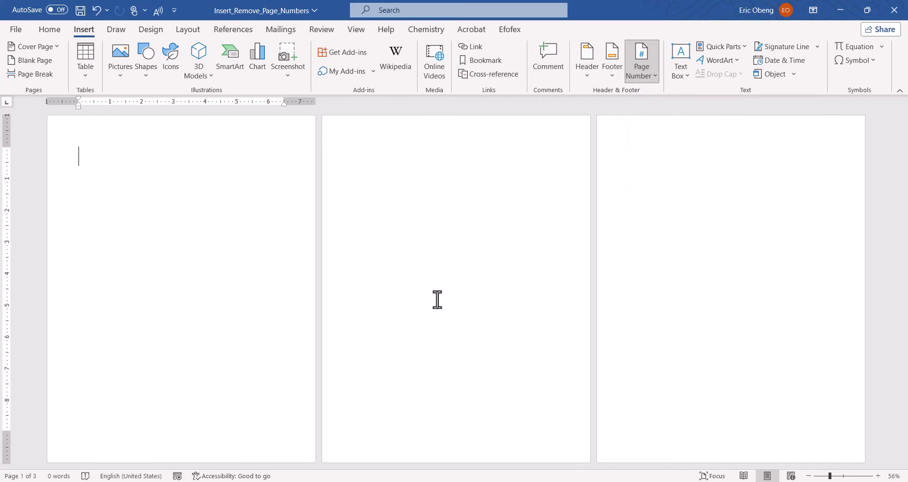
# Open the footer for editing and insert a Plain Number 2 page number at the top of the pages
pyautogui.doubleClick(226, 451)
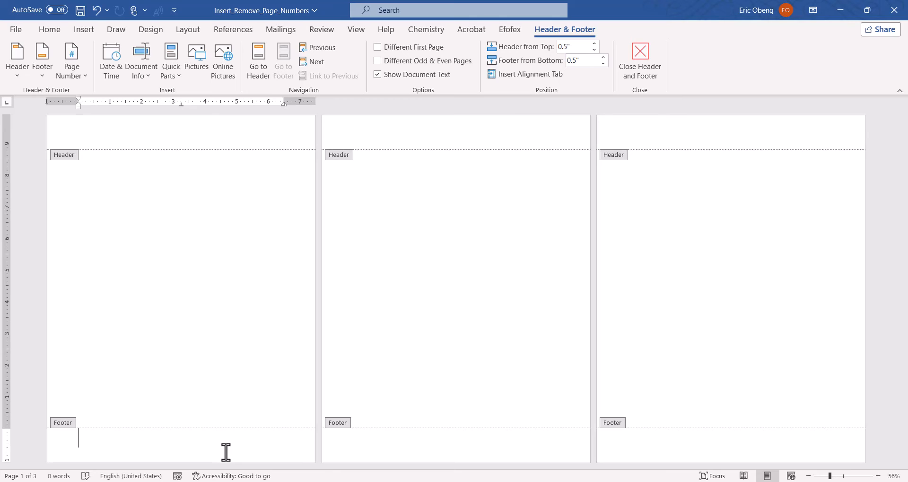
pyautogui.click(83, 78)
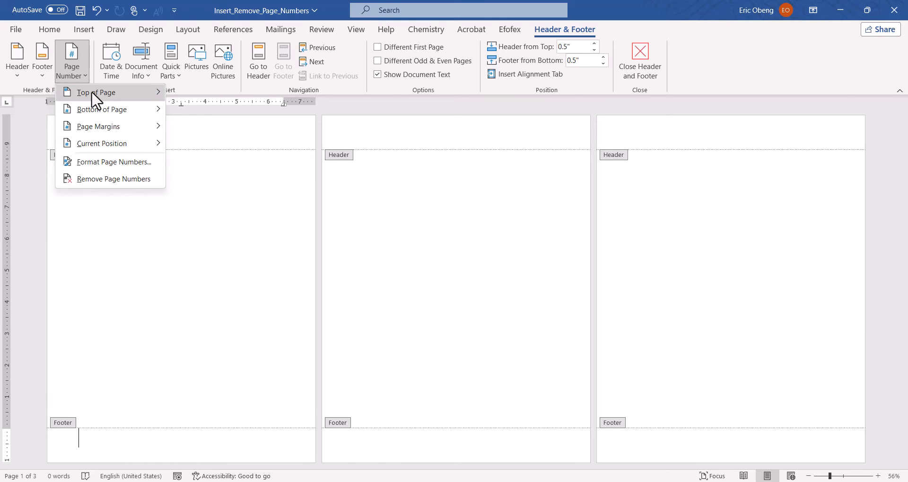
pyautogui.click(91, 90)
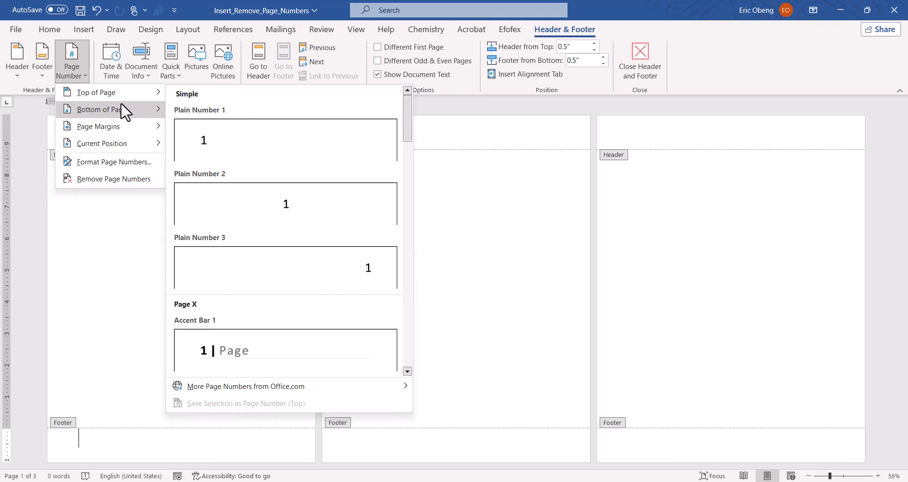
pyautogui.moveTo(130, 113)
pyautogui.moveTo(136, 129)
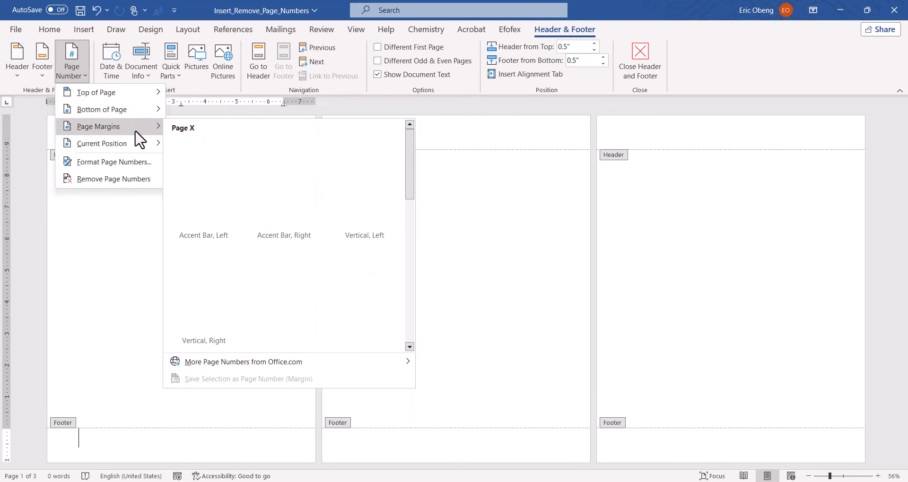
pyautogui.moveTo(141, 146)
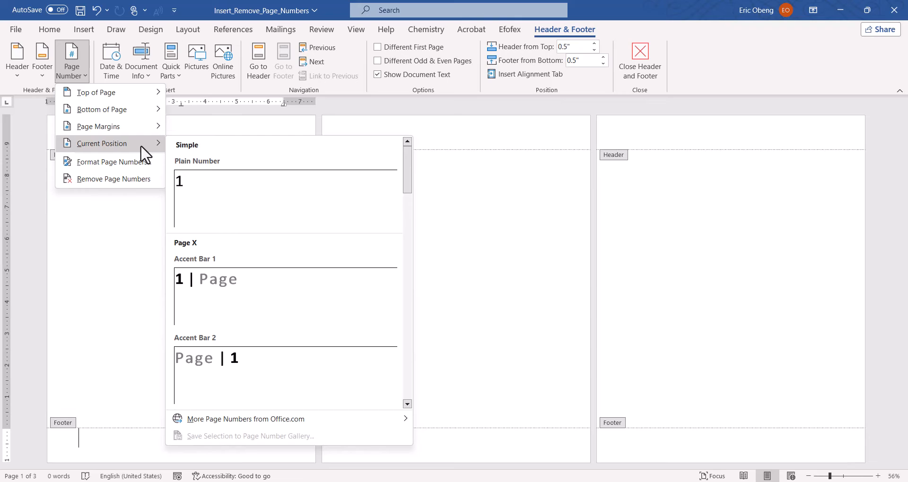
pyautogui.moveTo(142, 93)
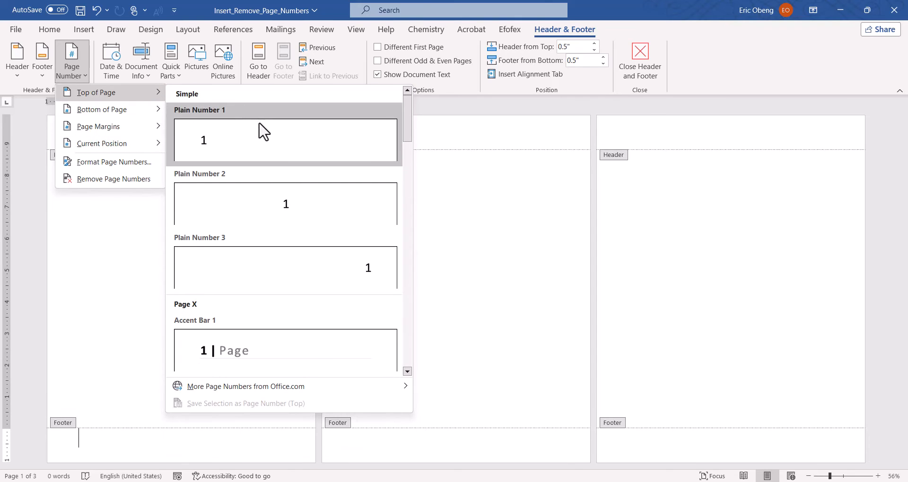
pyautogui.click(283, 201)
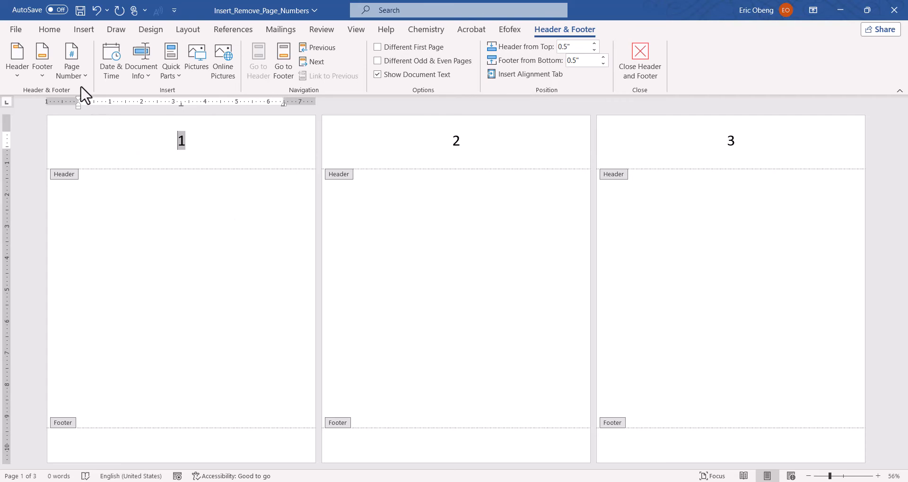
# Insert an Accent Bar 1 page number at the bottom of the pages
pyautogui.click(78, 70)
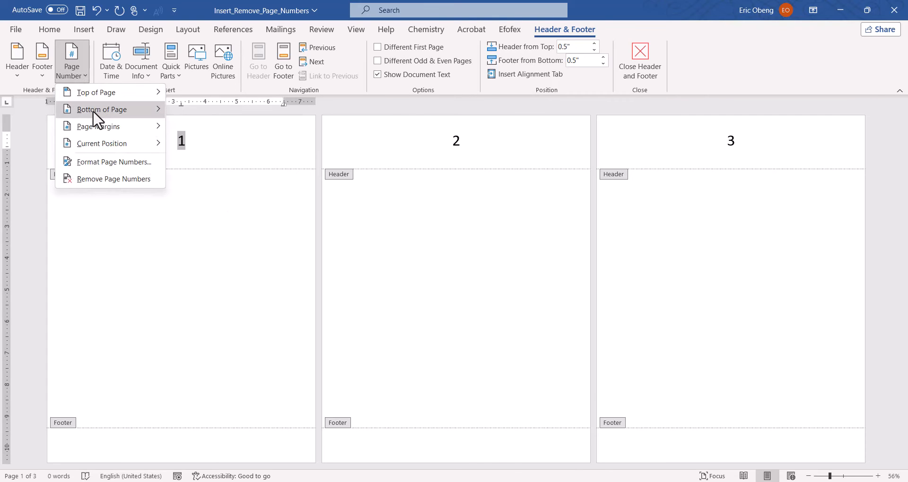
pyautogui.moveTo(94, 117)
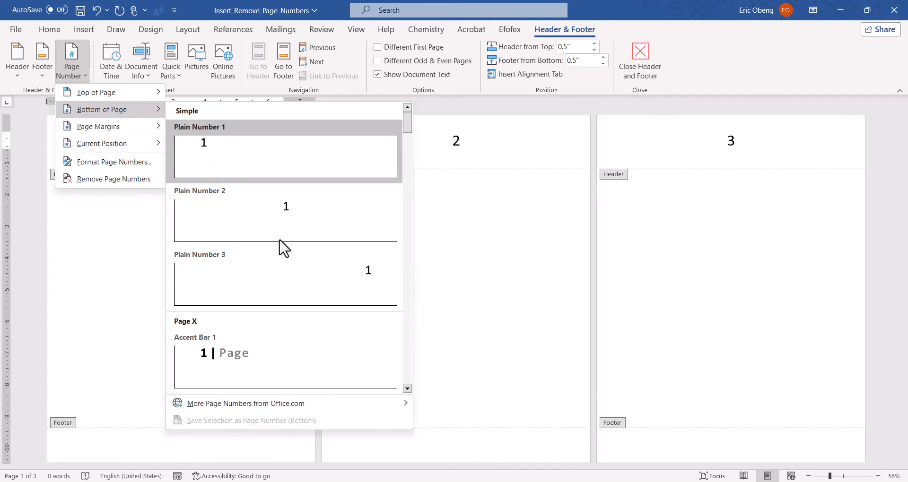
pyautogui.click(255, 363)
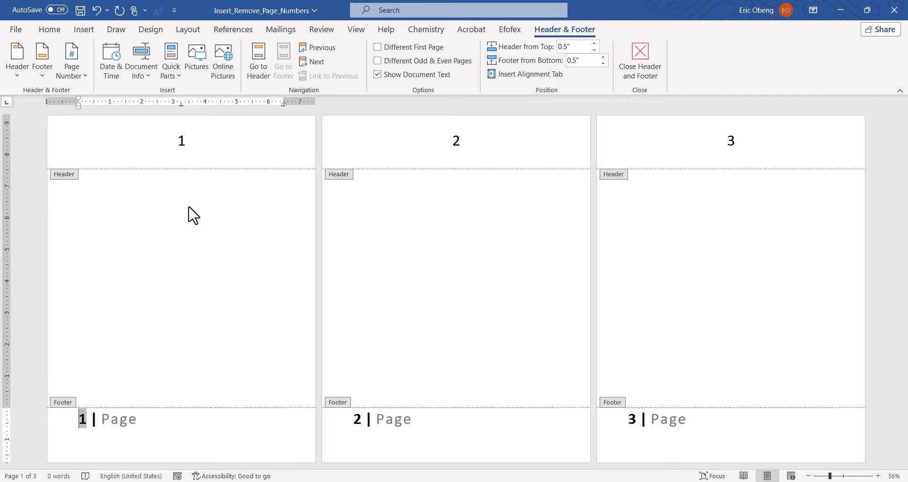
# Add a Vertical, Right page number in the page margins and return to the document body
pyautogui.click(77, 69)
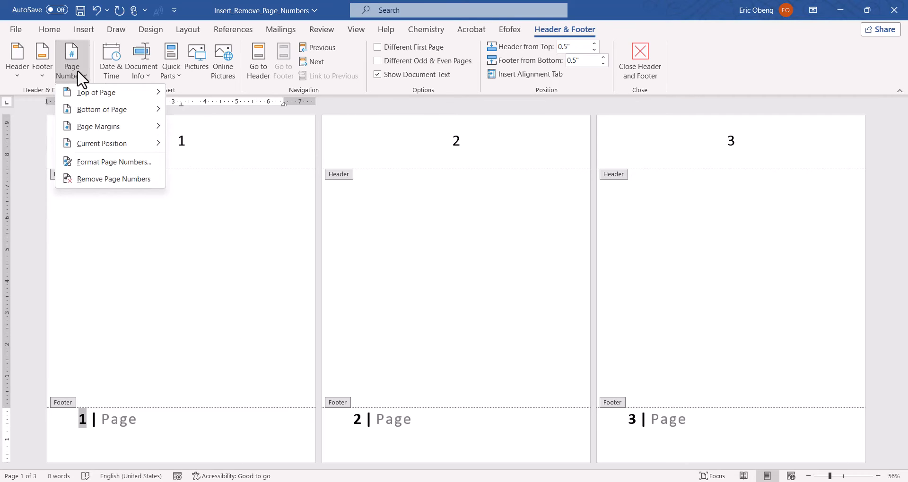
pyautogui.moveTo(108, 126)
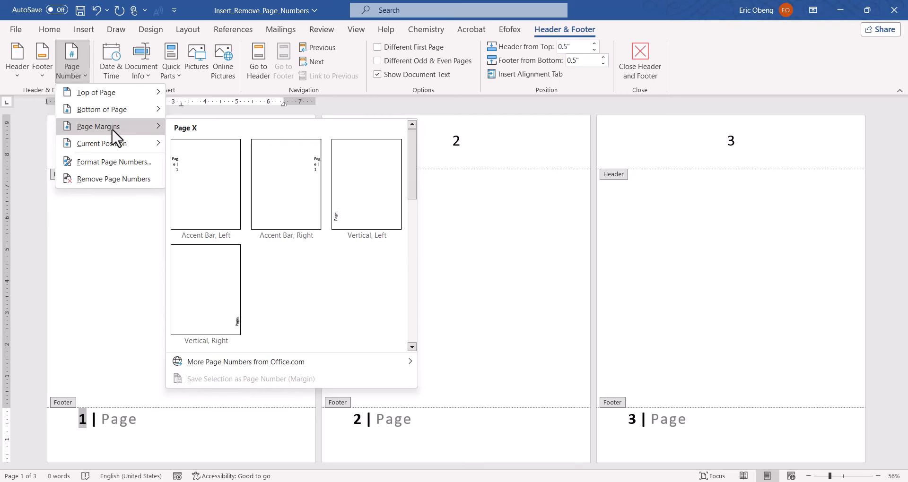
pyautogui.click(229, 289)
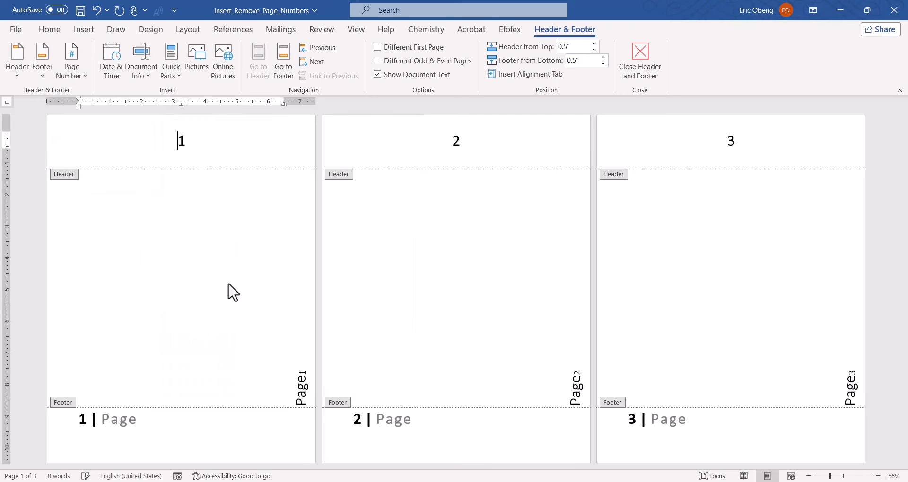
pyautogui.doubleClick(168, 205)
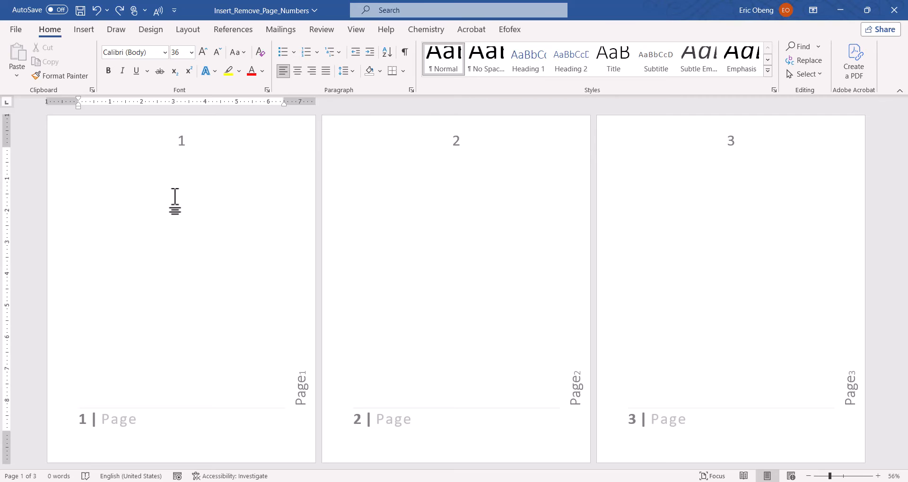
# Try an Accent Bar 1 page number at the current position in the first page's body, and undo it
pyautogui.click(85, 169)
pyautogui.click(93, 35)
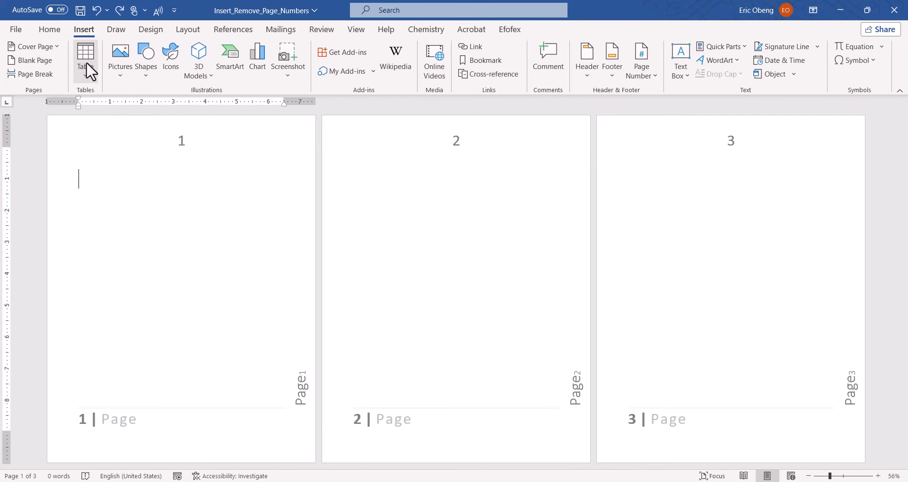
pyautogui.click(645, 70)
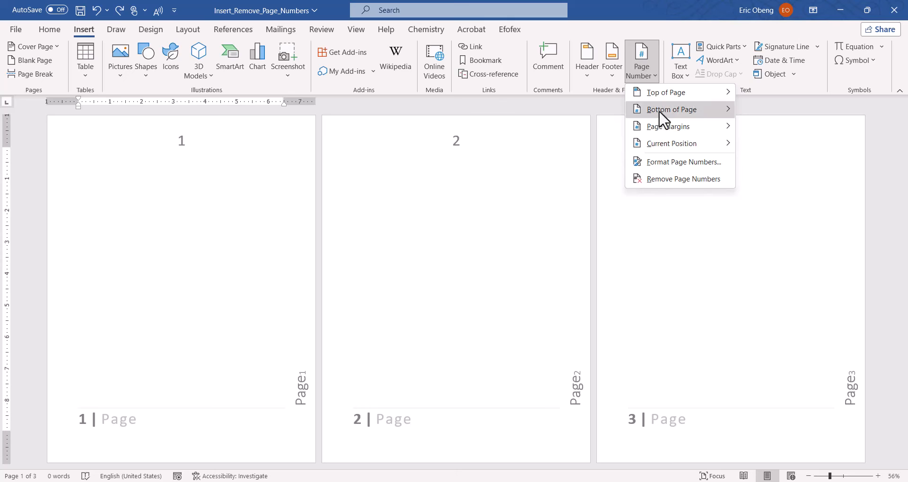
pyautogui.moveTo(667, 141)
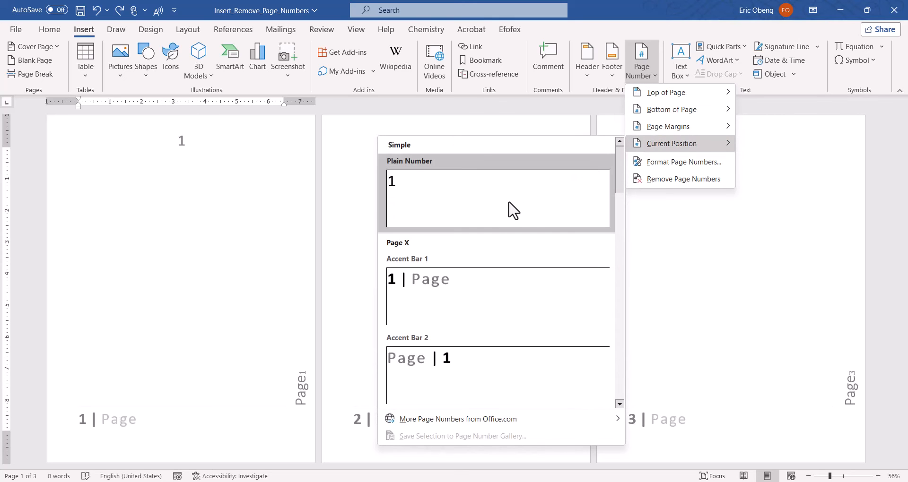
pyautogui.click(455, 296)
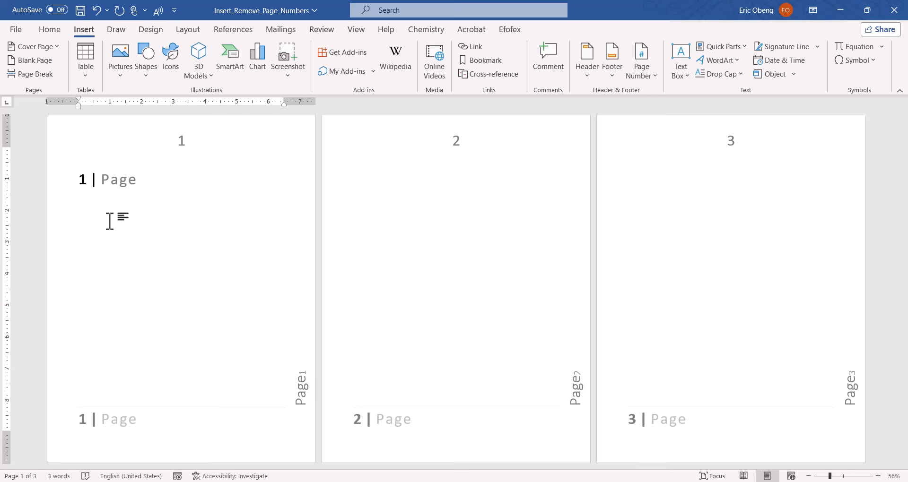
pyautogui.hotkey('ctrl', 'z')
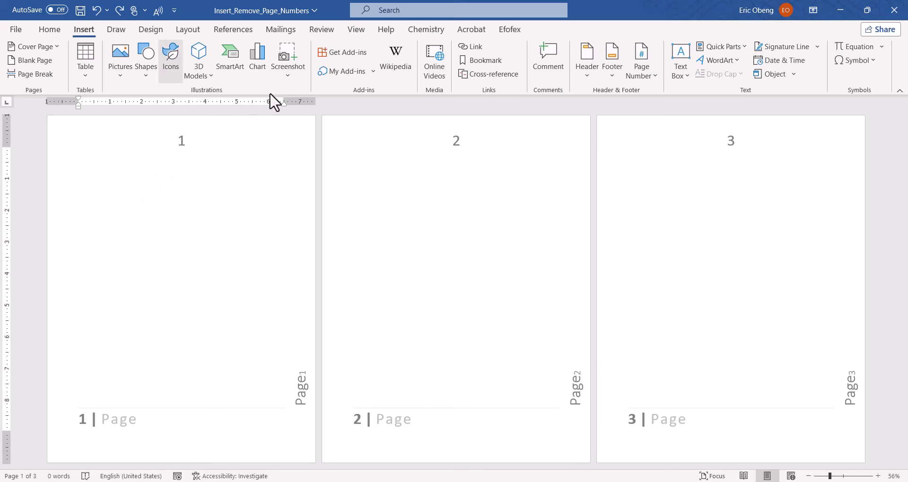
pyautogui.click(648, 71)
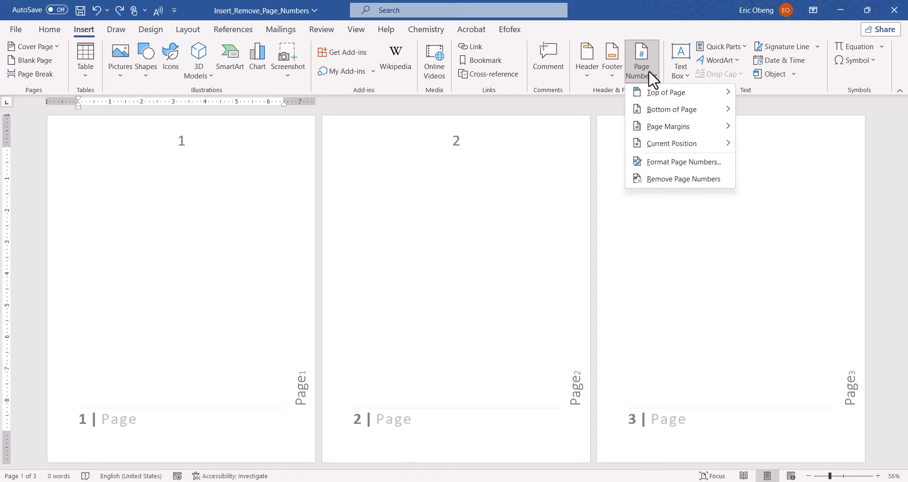
pyautogui.click(672, 164)
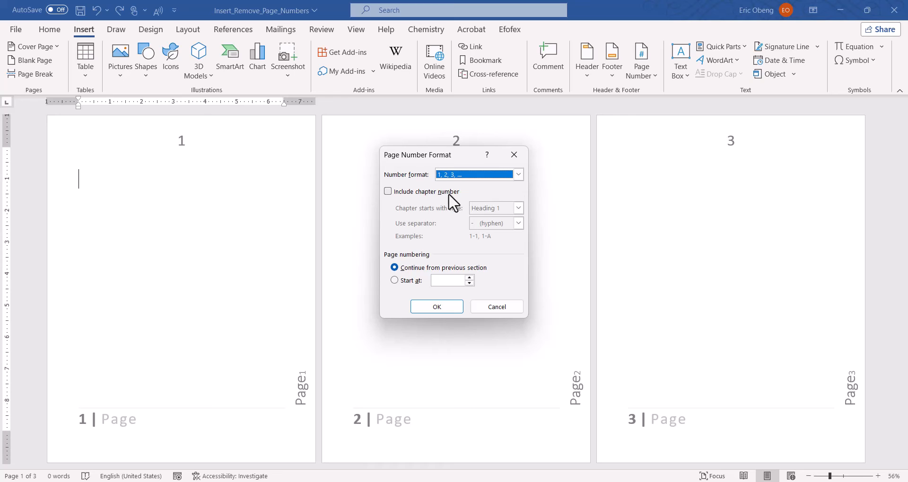
pyautogui.click(515, 152)
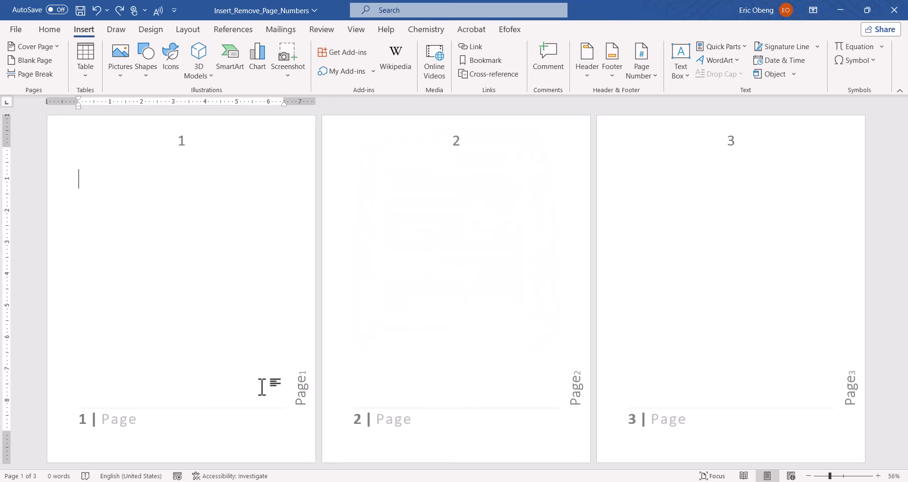
# Open the first page's footer and change the page number format to i, ii, iii
pyautogui.doubleClick(127, 422)
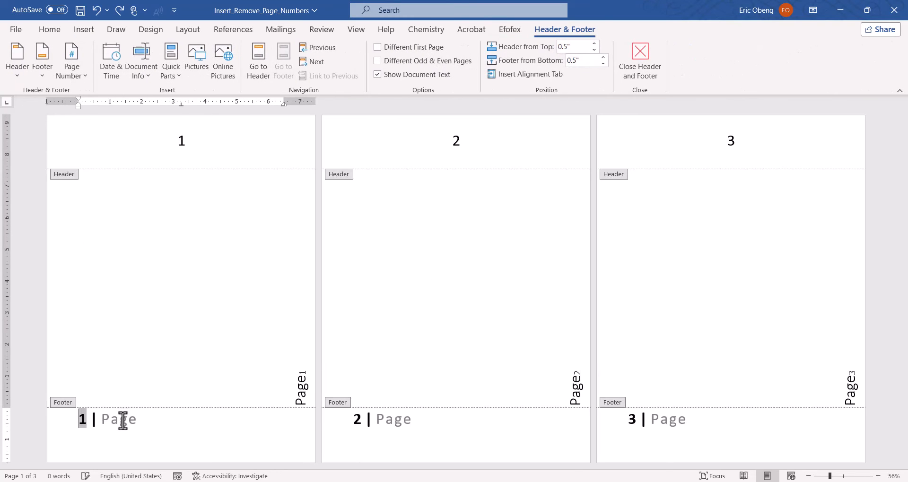
pyautogui.rightClick(127, 420)
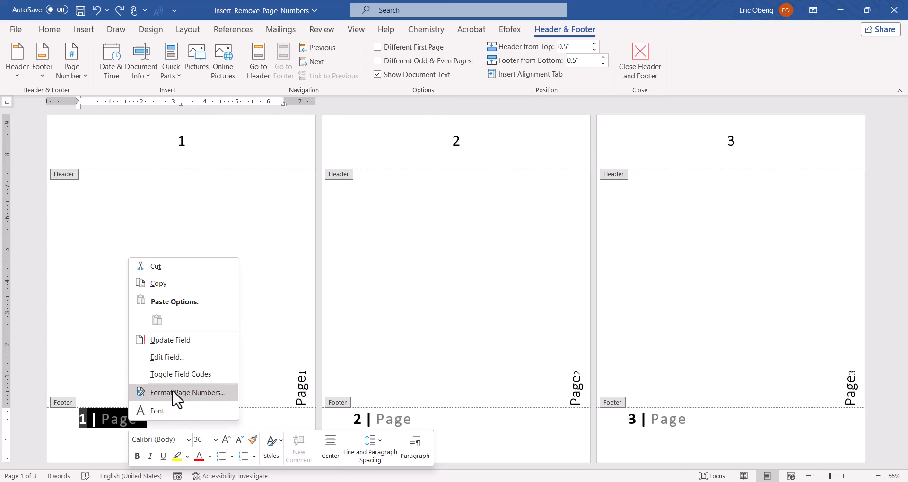
pyautogui.click(173, 392)
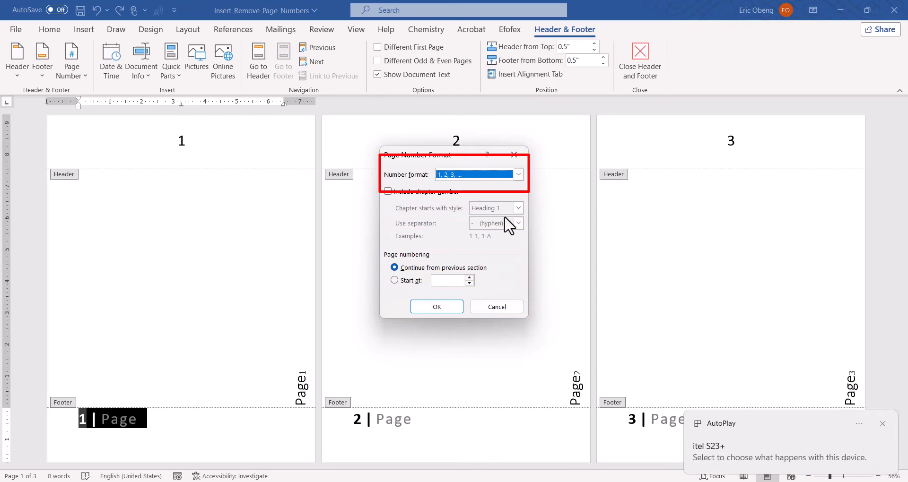
pyautogui.click(517, 174)
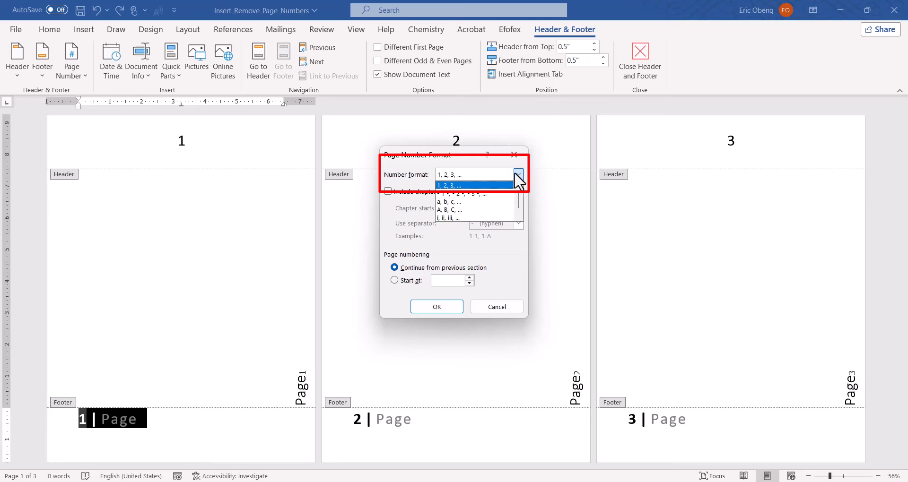
pyautogui.click(515, 173)
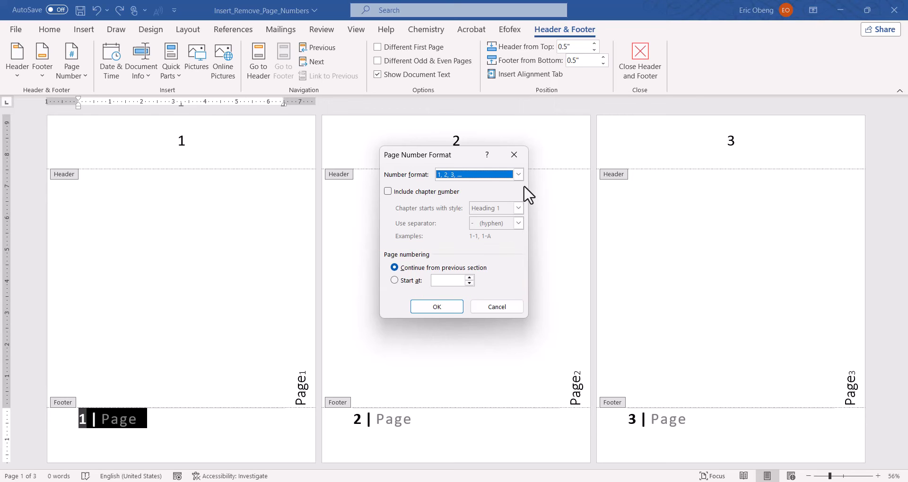
pyautogui.click(519, 175)
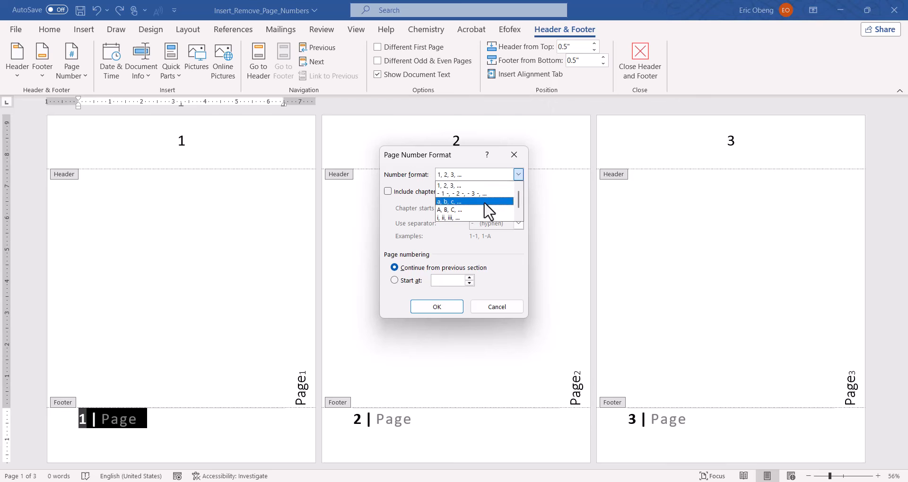
pyautogui.click(468, 216)
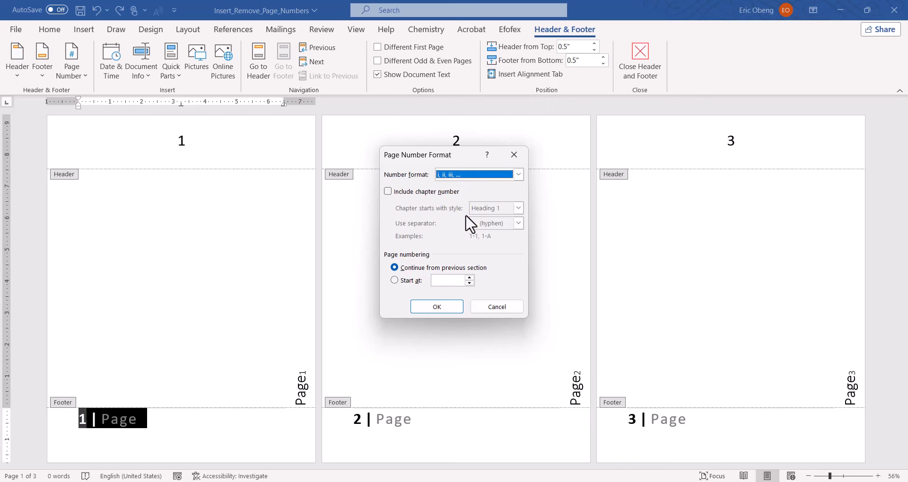
pyautogui.click(437, 307)
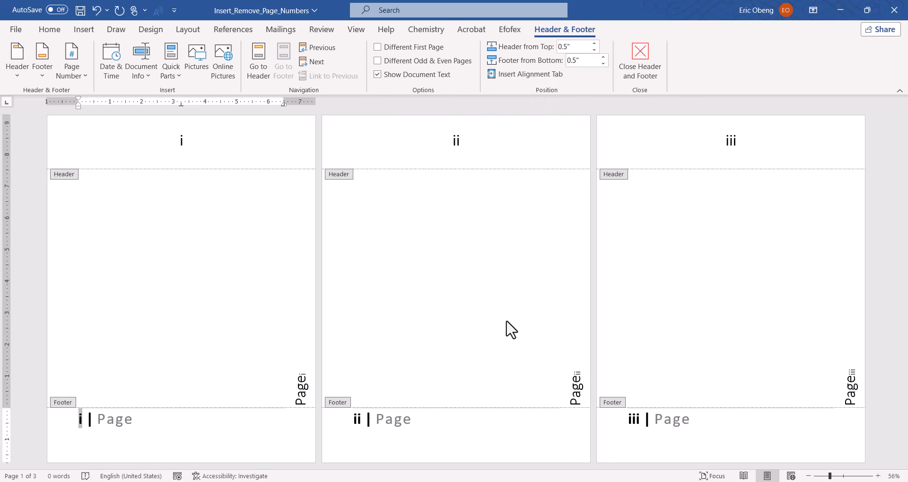
# Remove all page numbers from the document and leave the header and footer area
pyautogui.click(83, 79)
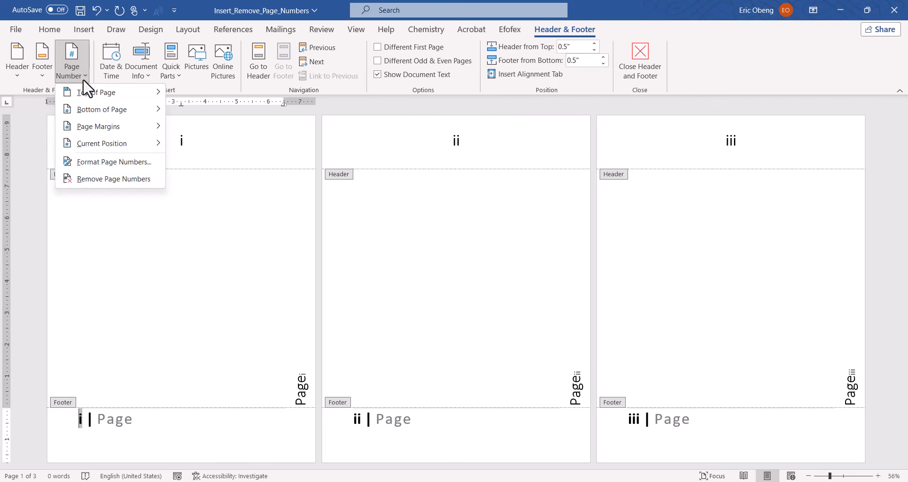
pyautogui.click(113, 180)
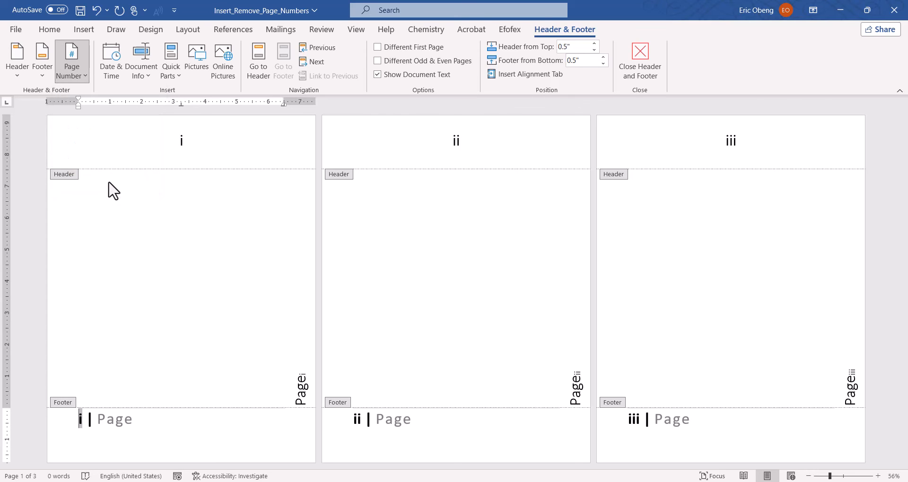
pyautogui.doubleClick(279, 284)
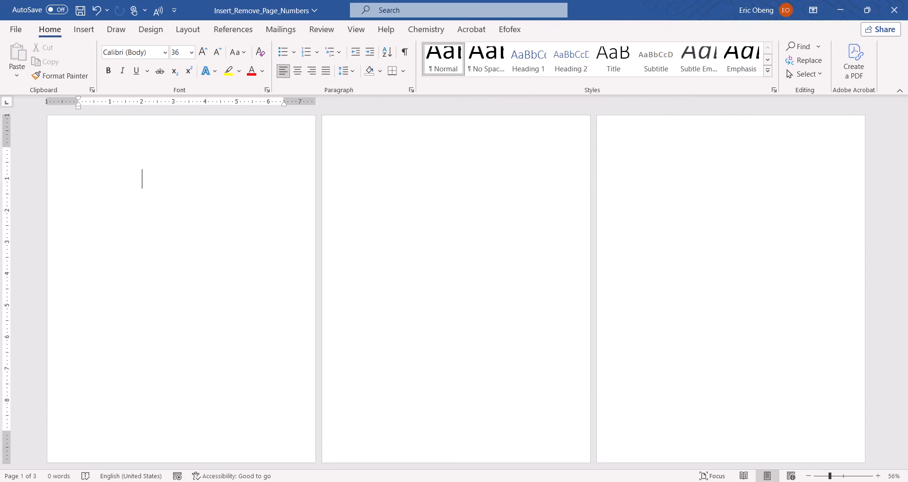